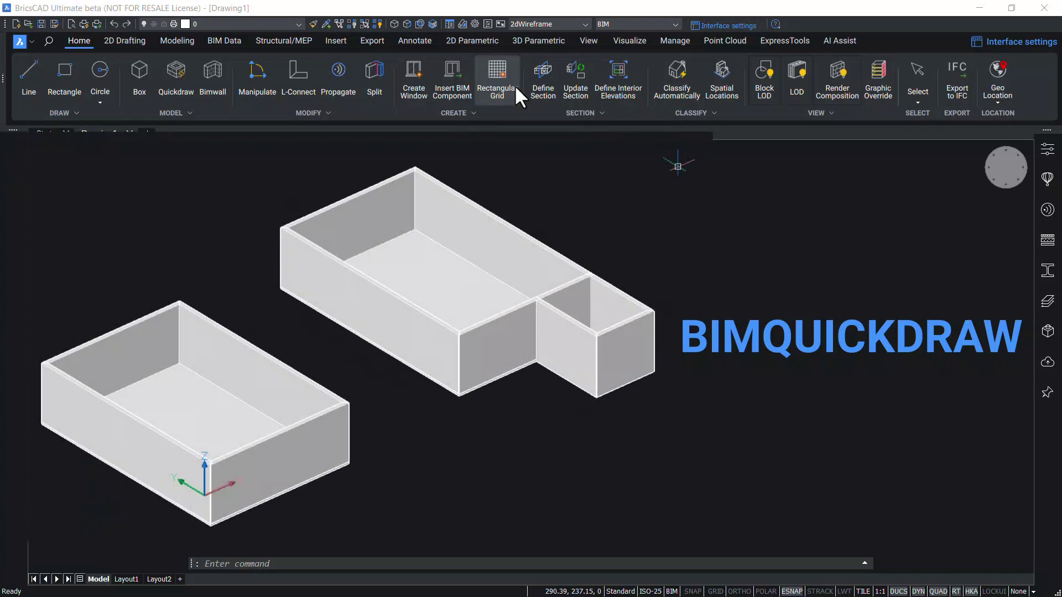
Quickdraw a rectangular room and a smaller one about 470 by 290 cm adjoining its front wall.
click(175, 91)
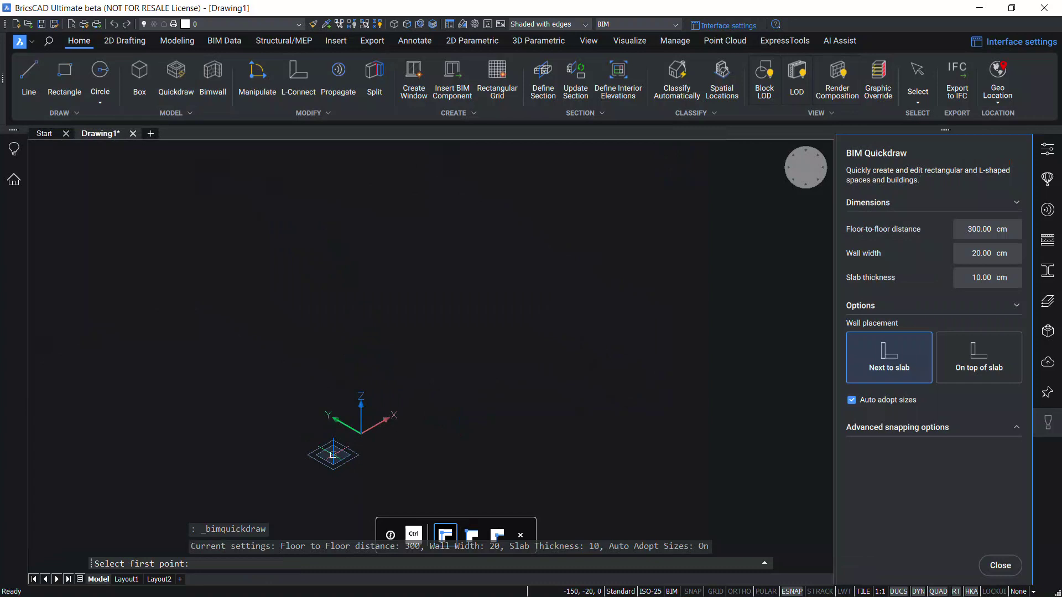
click(333, 455)
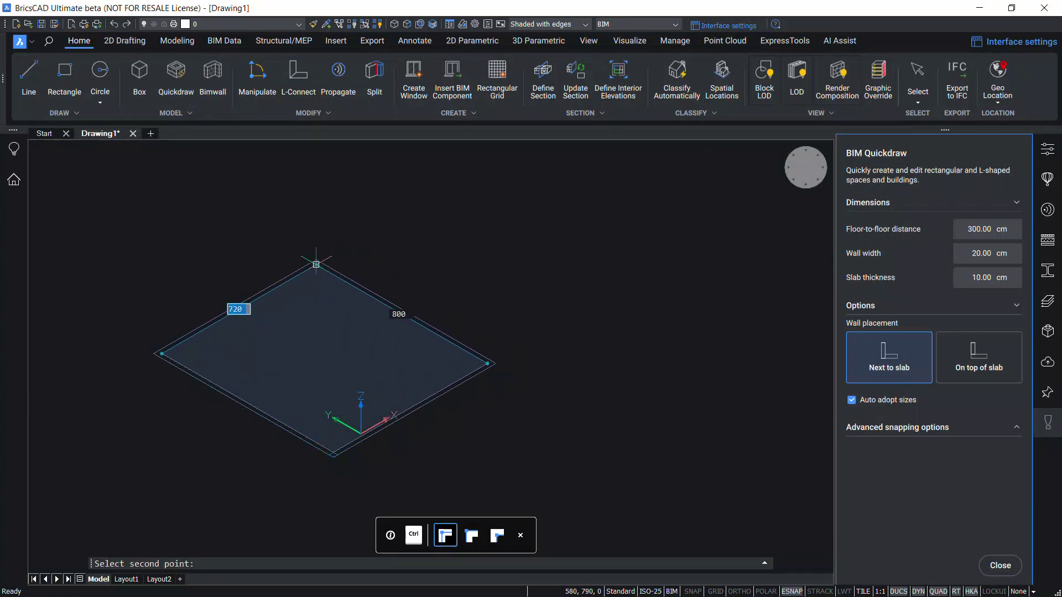
click(284, 258)
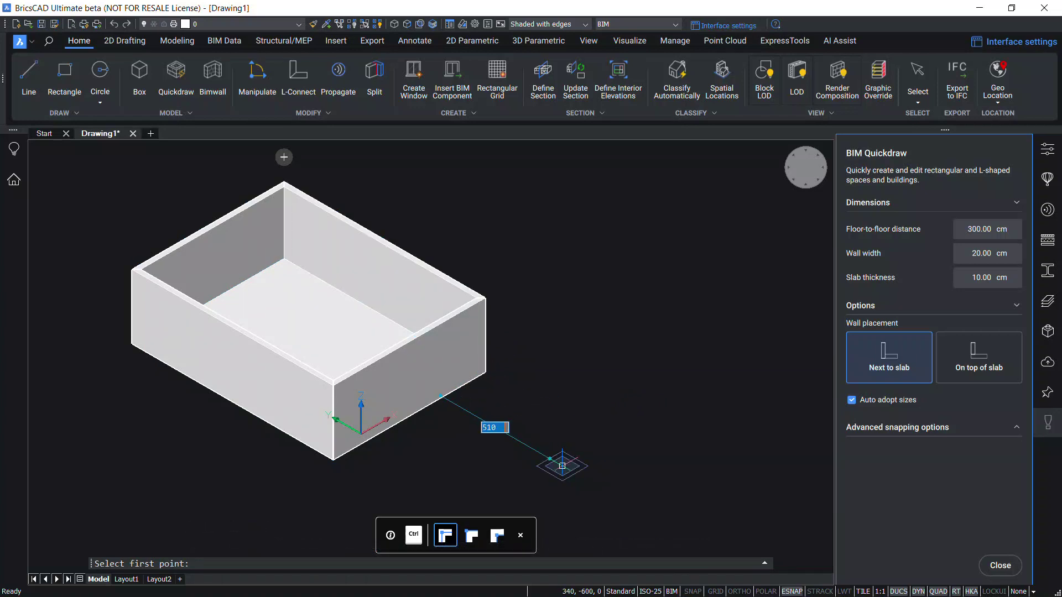
click(425, 413)
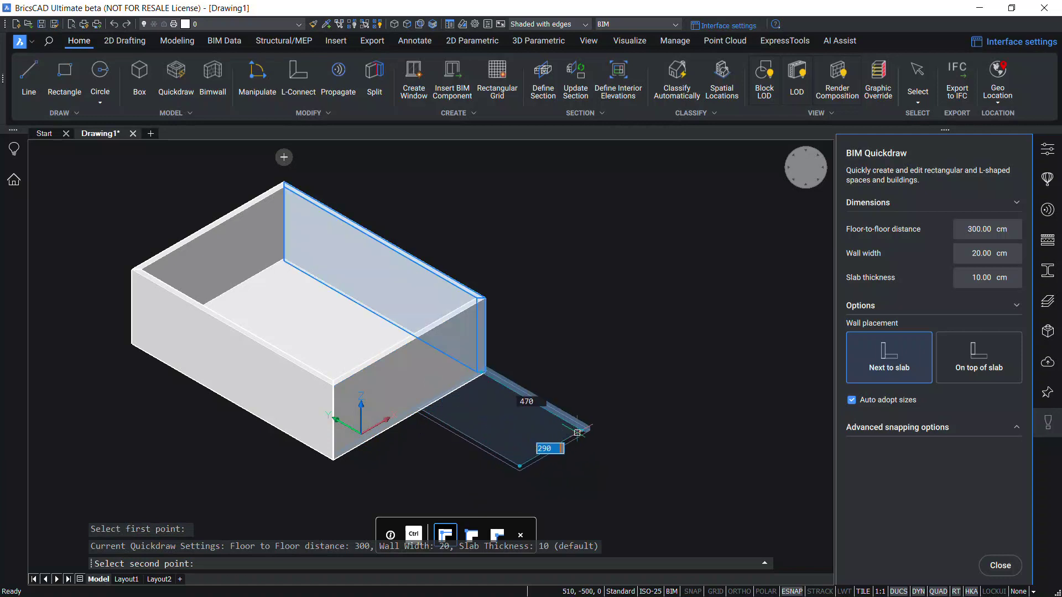
click(579, 431)
Undo the two trial rooms and leave the Quickdraw command.
key(Escape)
key(ctrl+z)
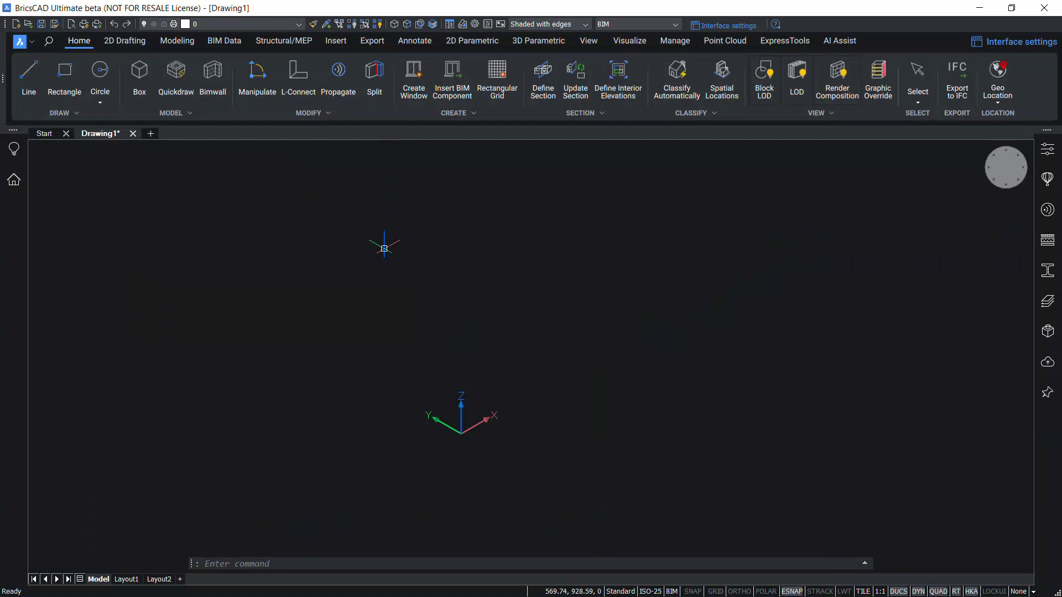
key(Escape)
key(Escape)
key(Escape)
key(Escape)
Create a 750 by 900 cm rectangular room with BIM Quickdraw.
click(174, 83)
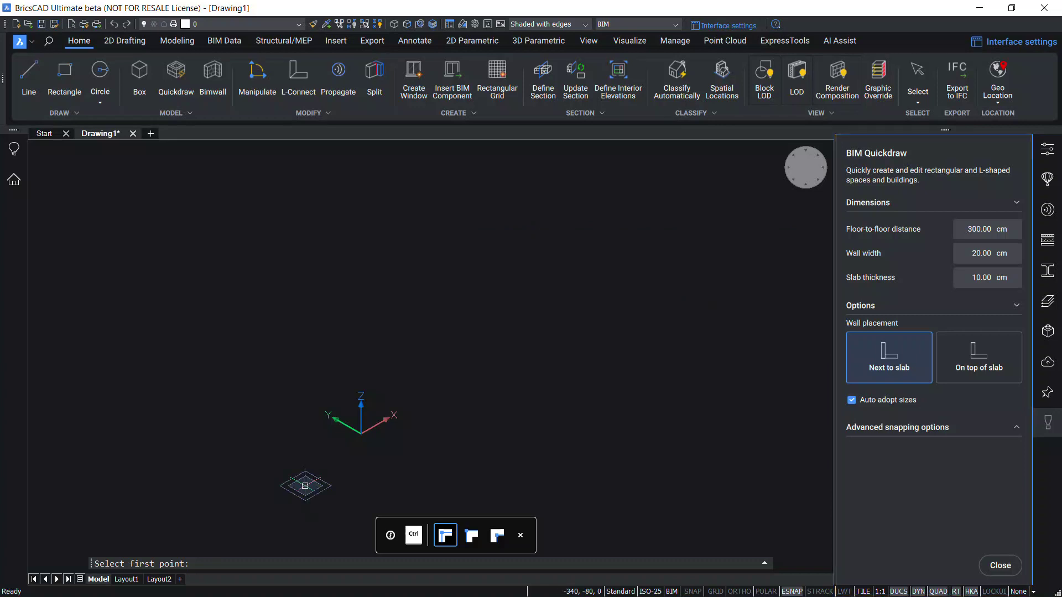
click(303, 484)
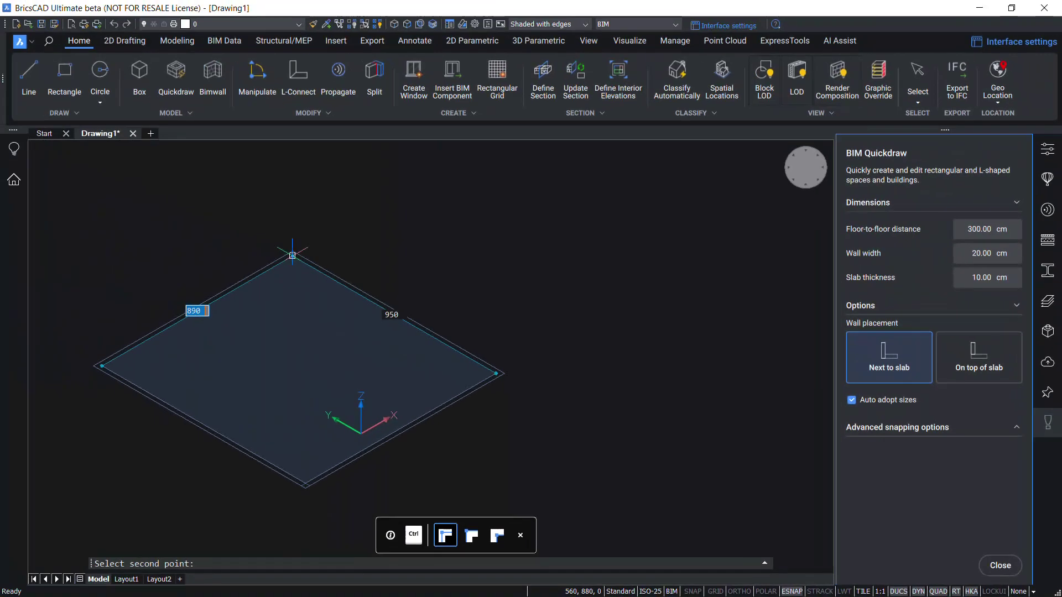
text(750)
key(Tab)
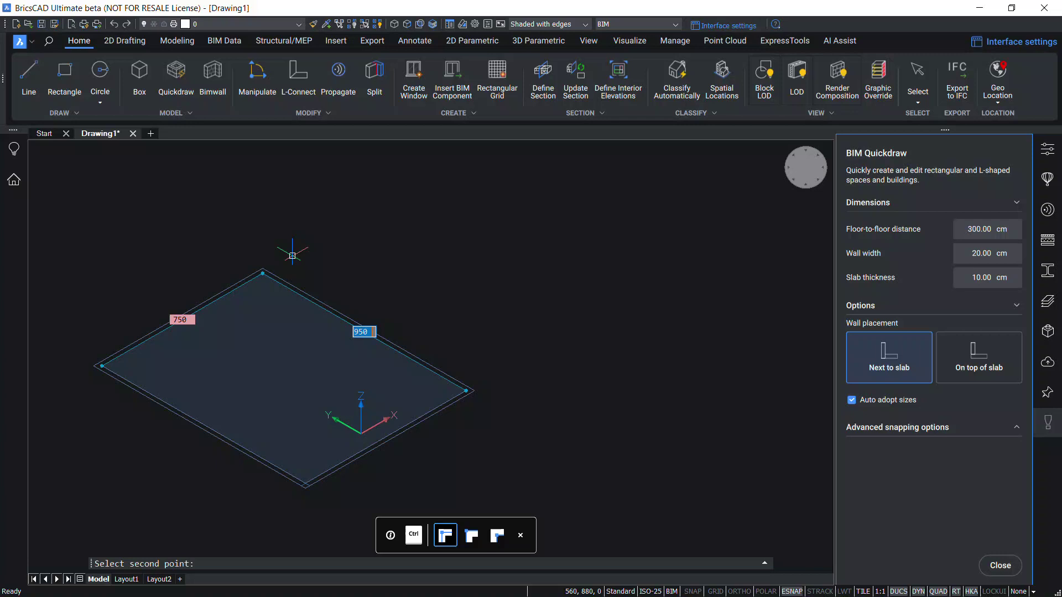
text(900)
key(Return)
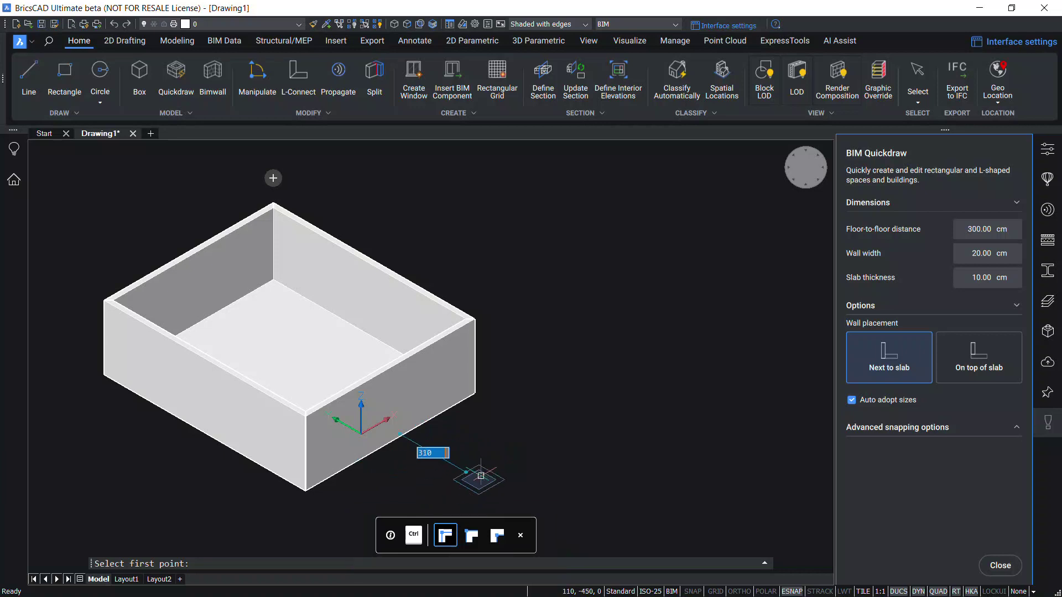
Try the alternative wall justifications for Quickdraw and return to the original one.
click(469, 540)
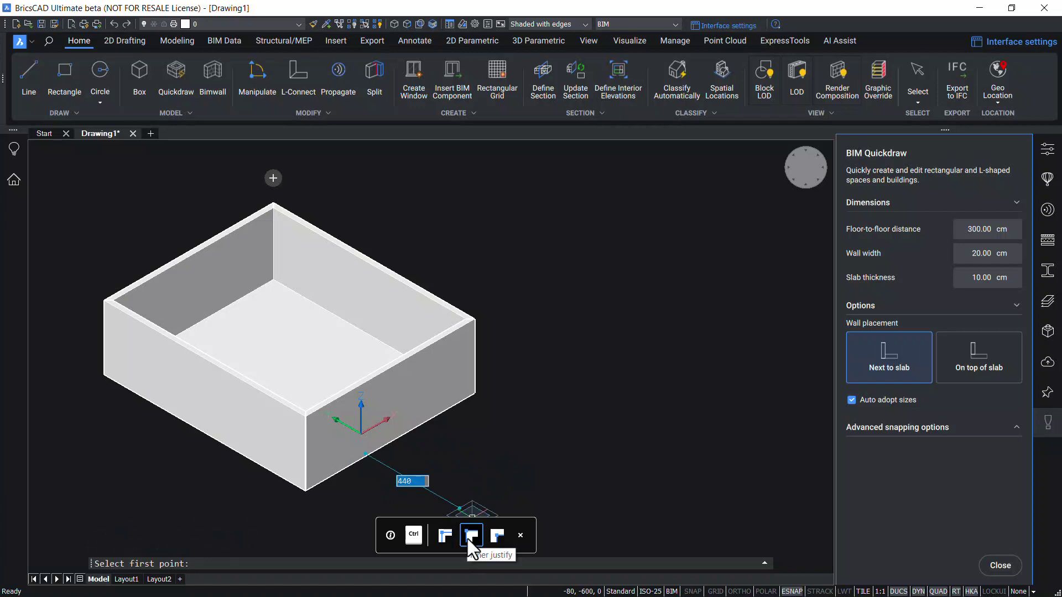
click(498, 535)
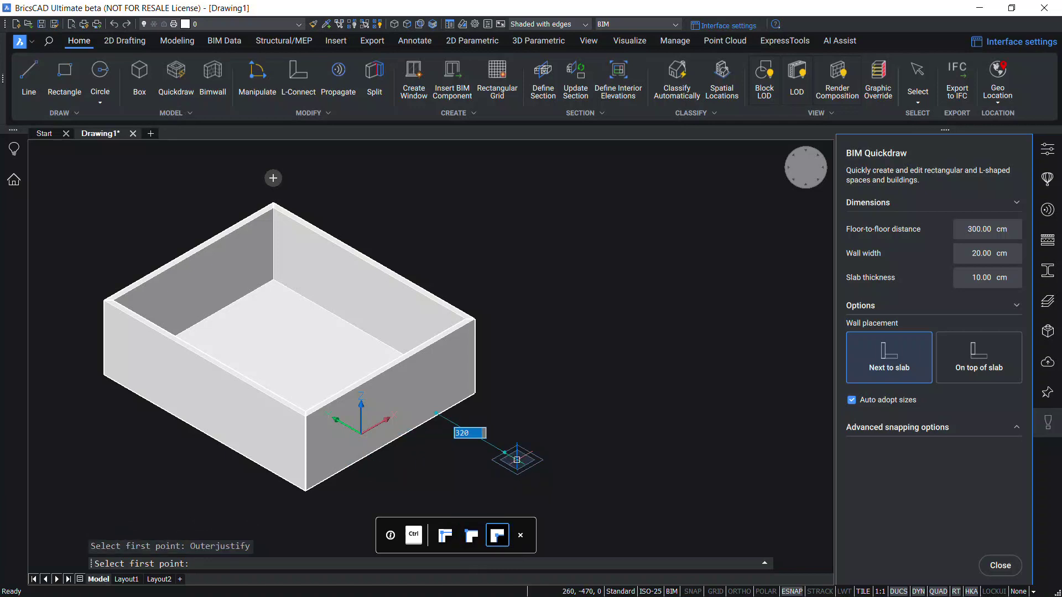
key(ctrl)
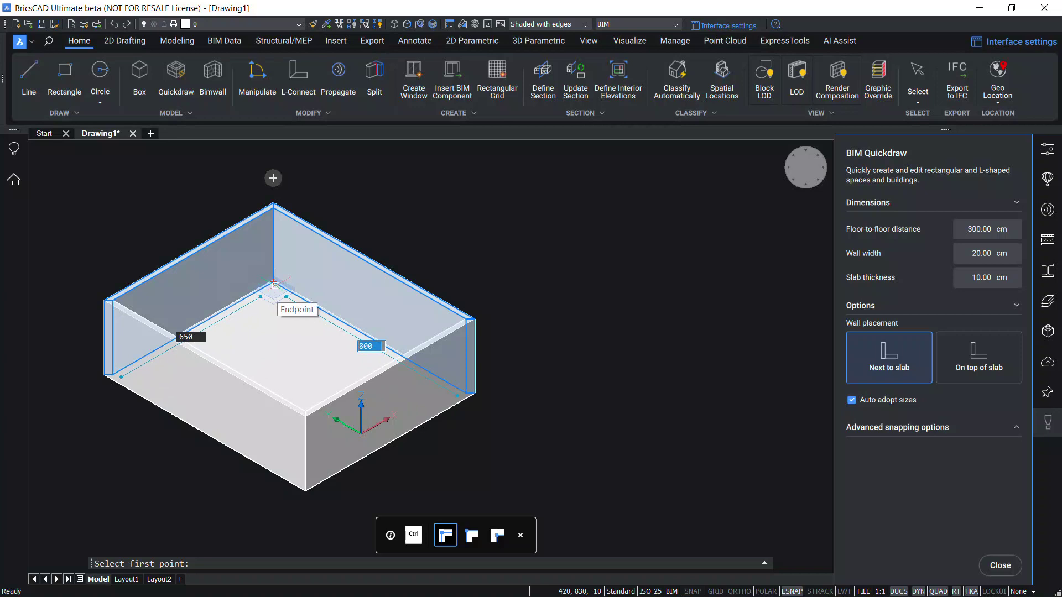
Reveal the advanced snapping options and draw an inner room about 360 by 290 cm in the building's far corner.
click(1015, 427)
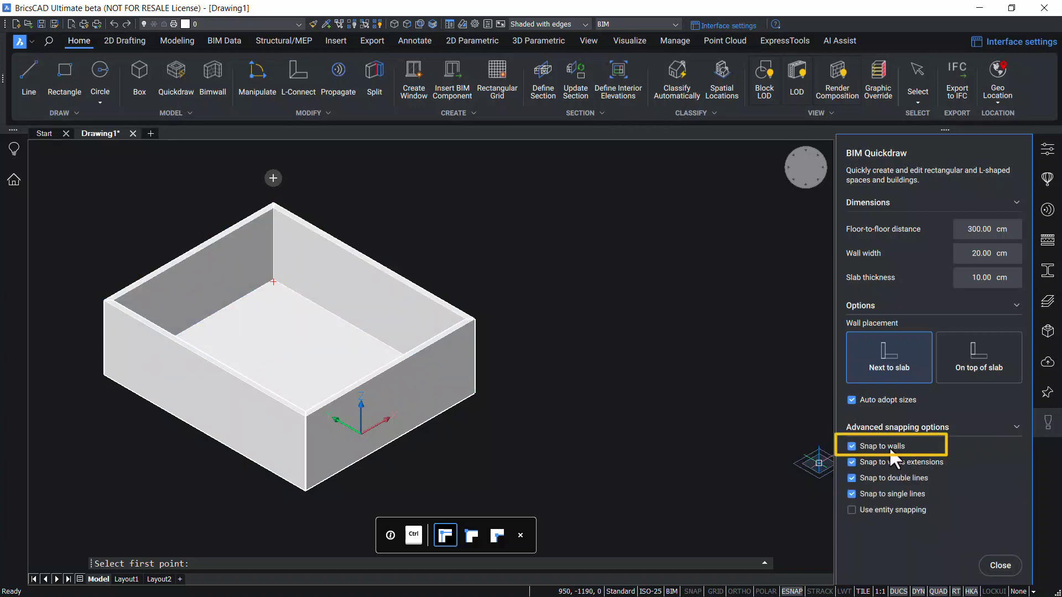
click(273, 283)
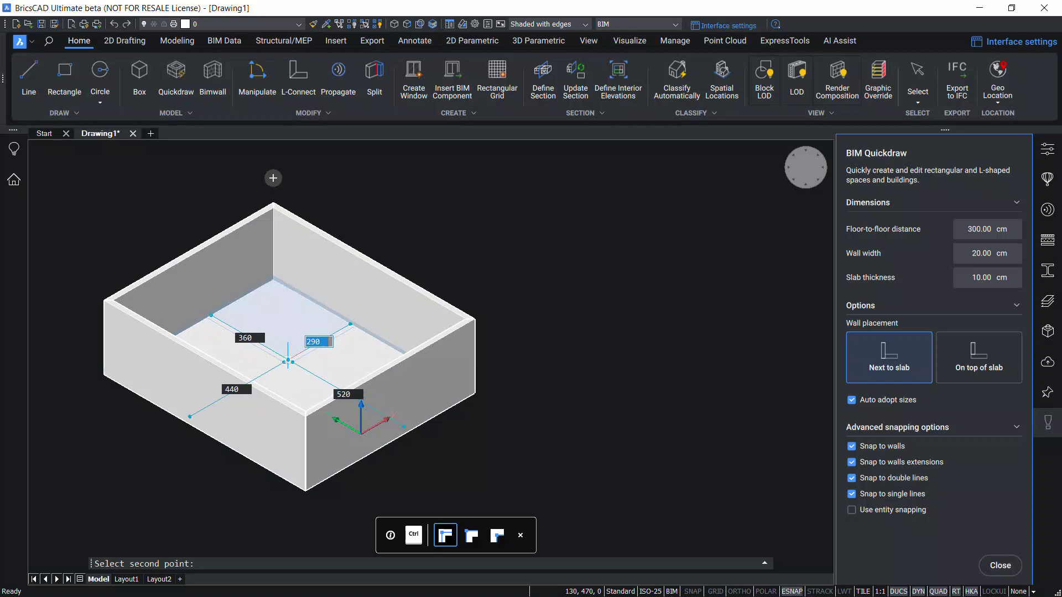
click(288, 361)
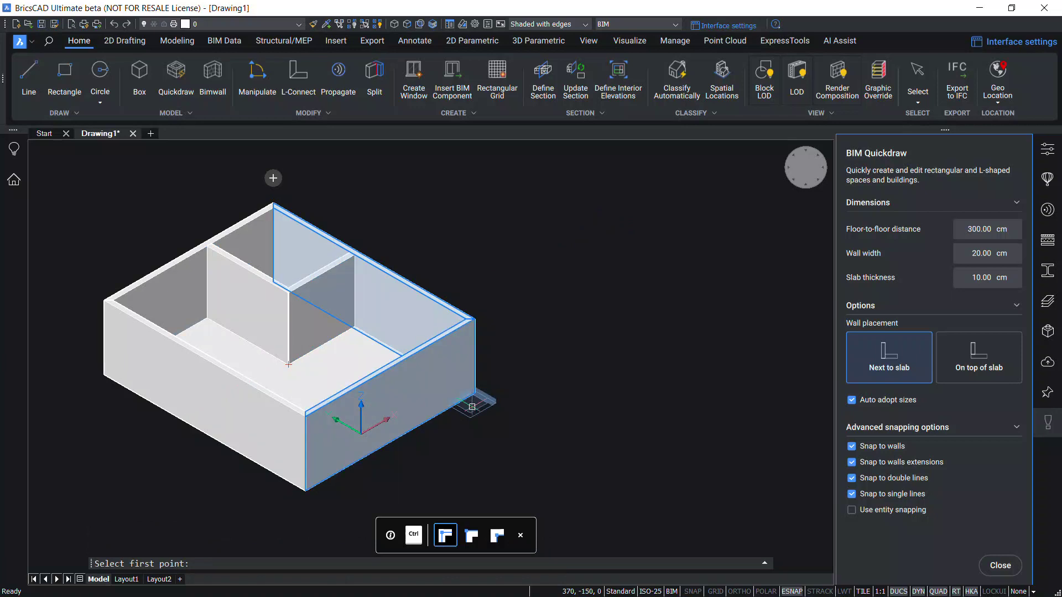
Add a room about 420 by 380 cm outside the building's front corner, and cut a rectangular notch into the long side wall.
click(472, 406)
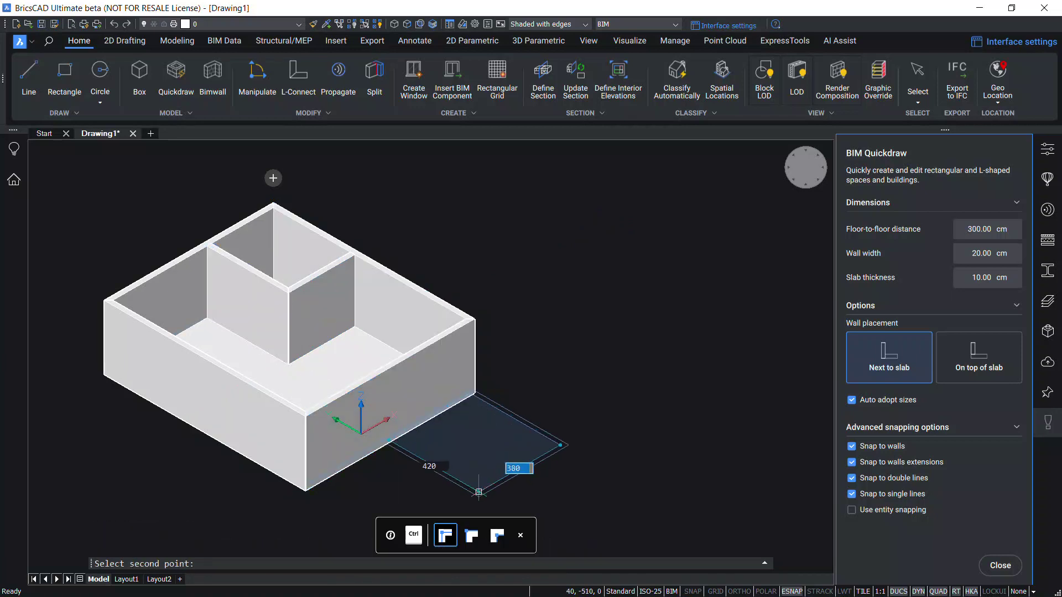
click(479, 492)
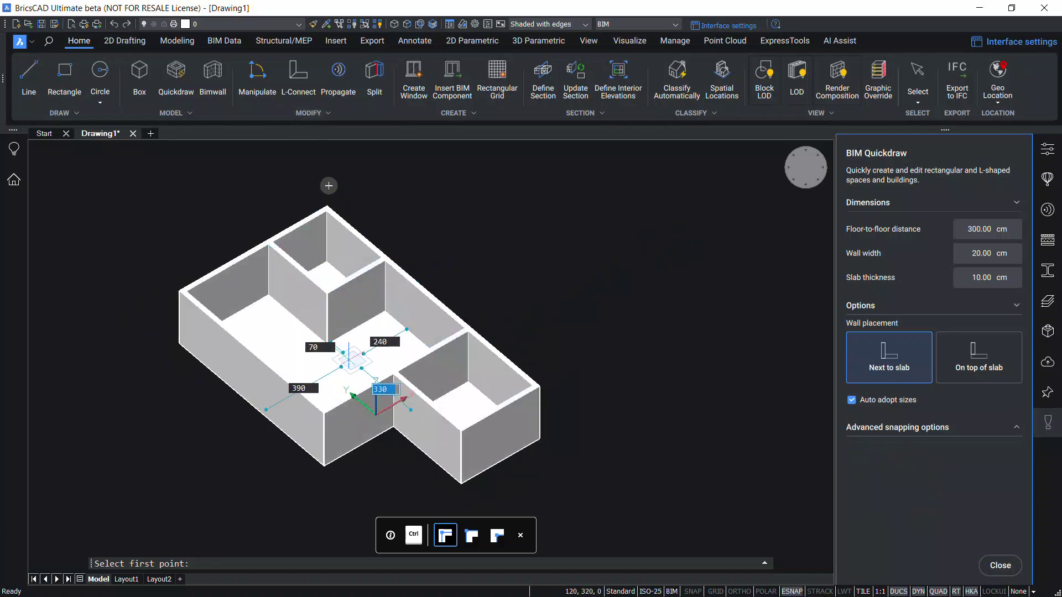
click(215, 374)
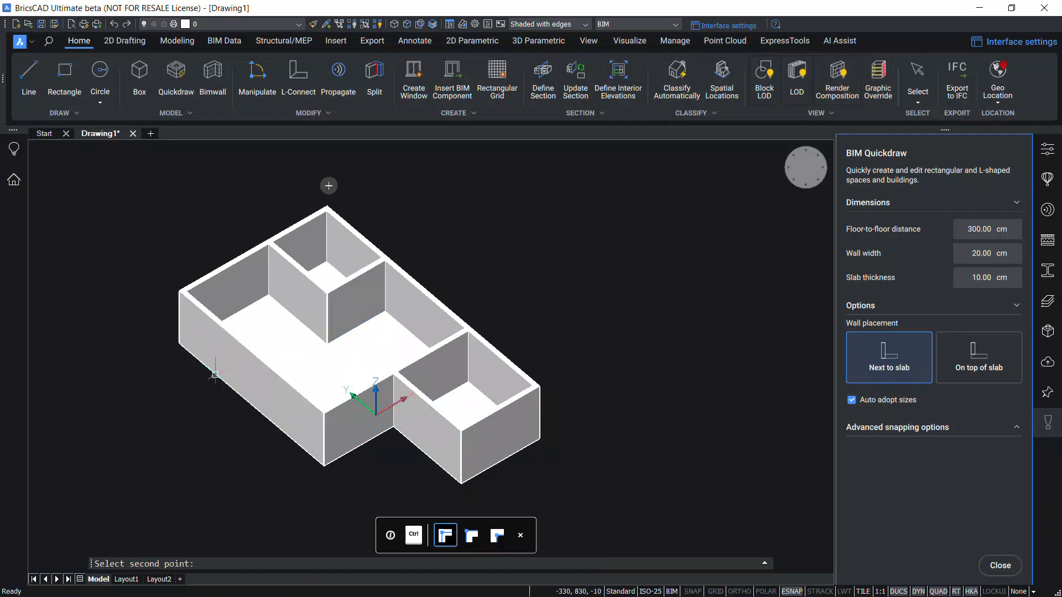
click(324, 396)
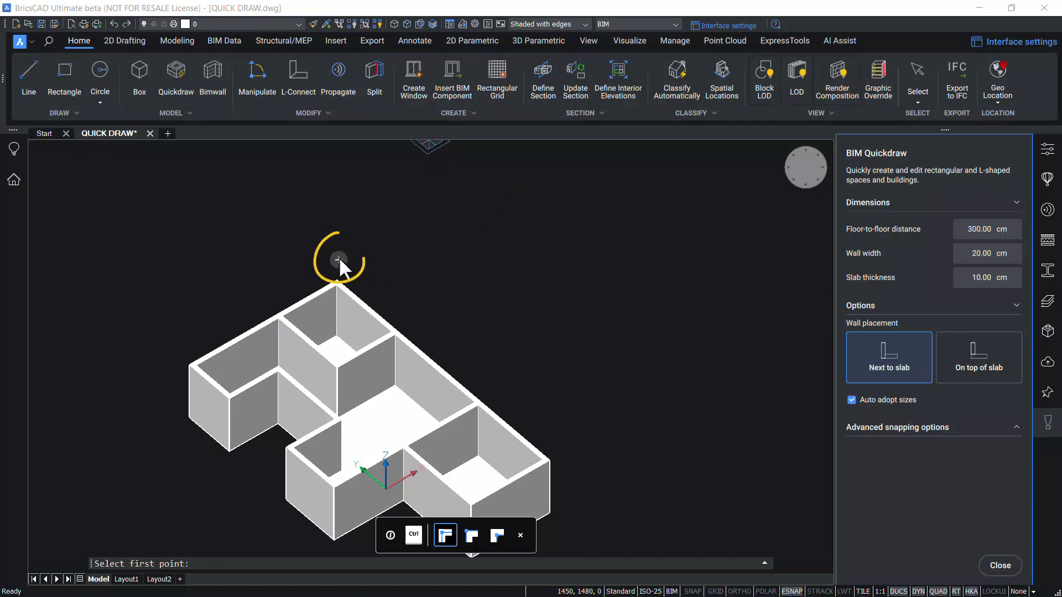
Add a storey repeating the room layout and one without the inner room, and finish the building with a flat roof.
mouse_move(339, 258)
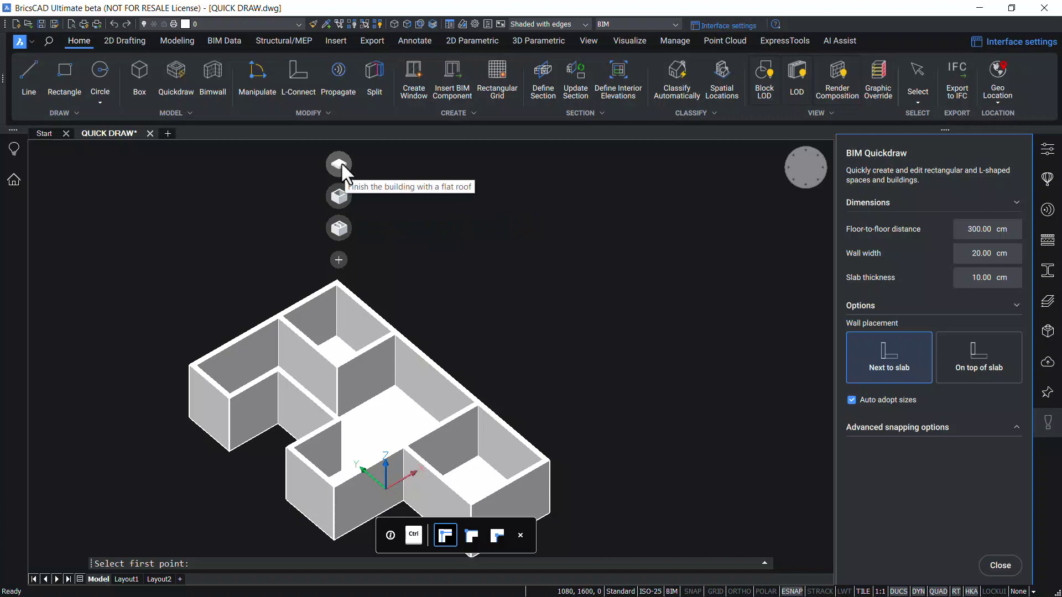
click(339, 228)
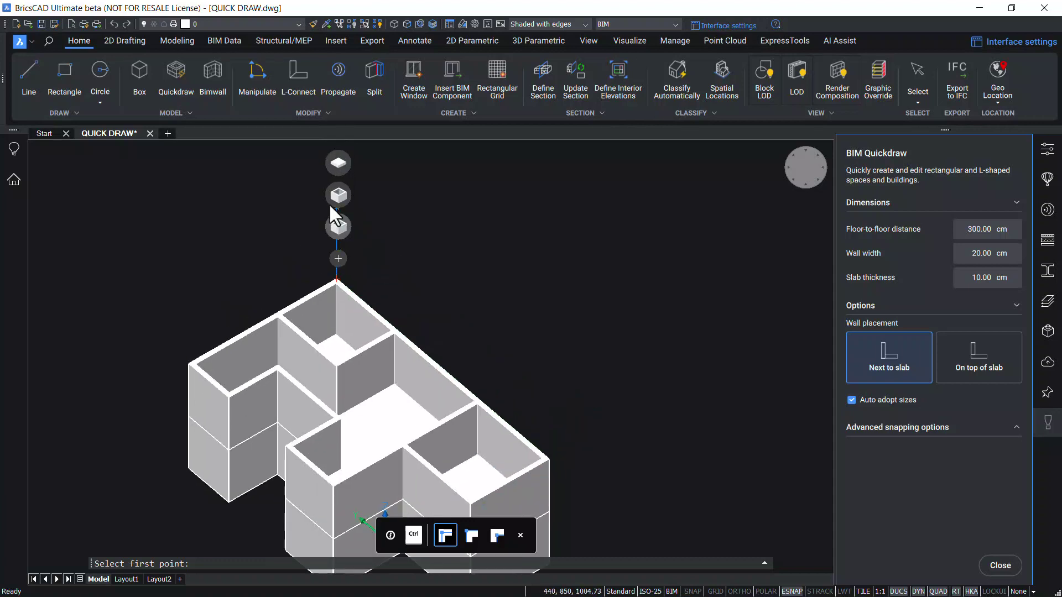
click(338, 195)
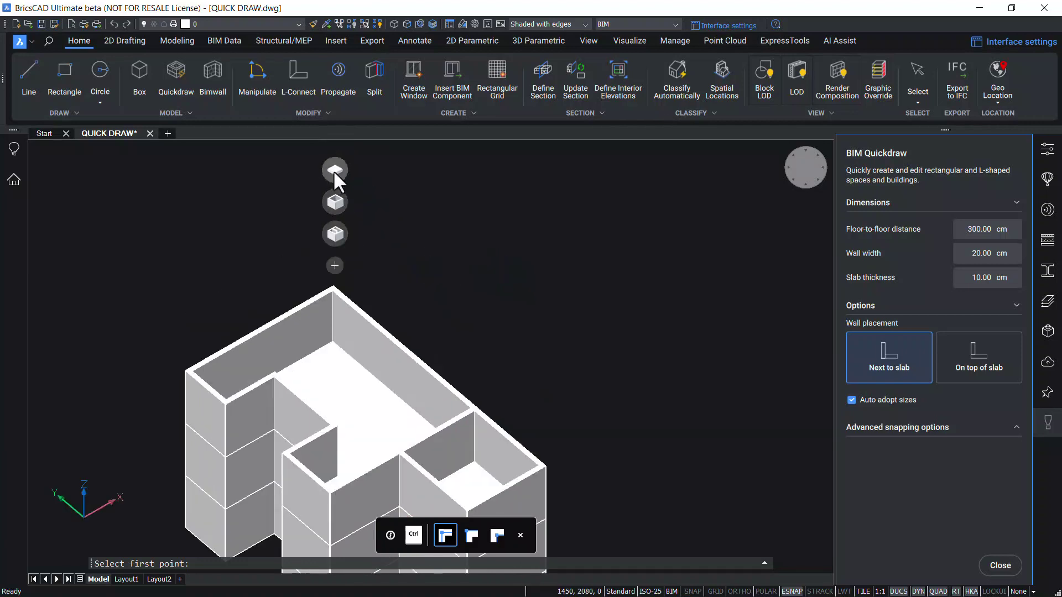
click(334, 170)
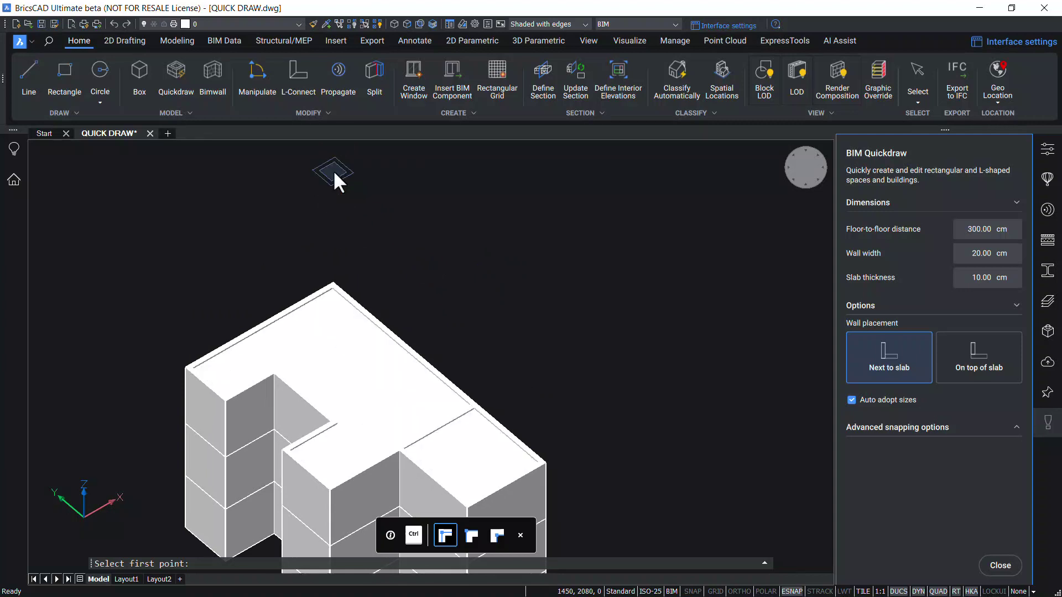
Set the wall placement to On top of slab and draw a small rectangular room on the flat roof.
scroll(632, 316, down, 2)
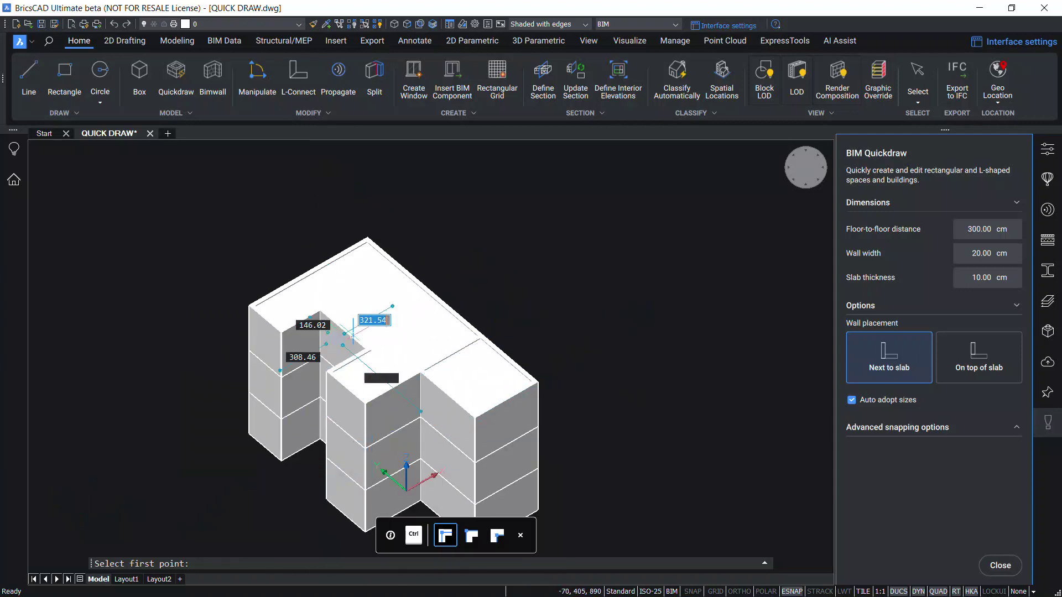
click(977, 365)
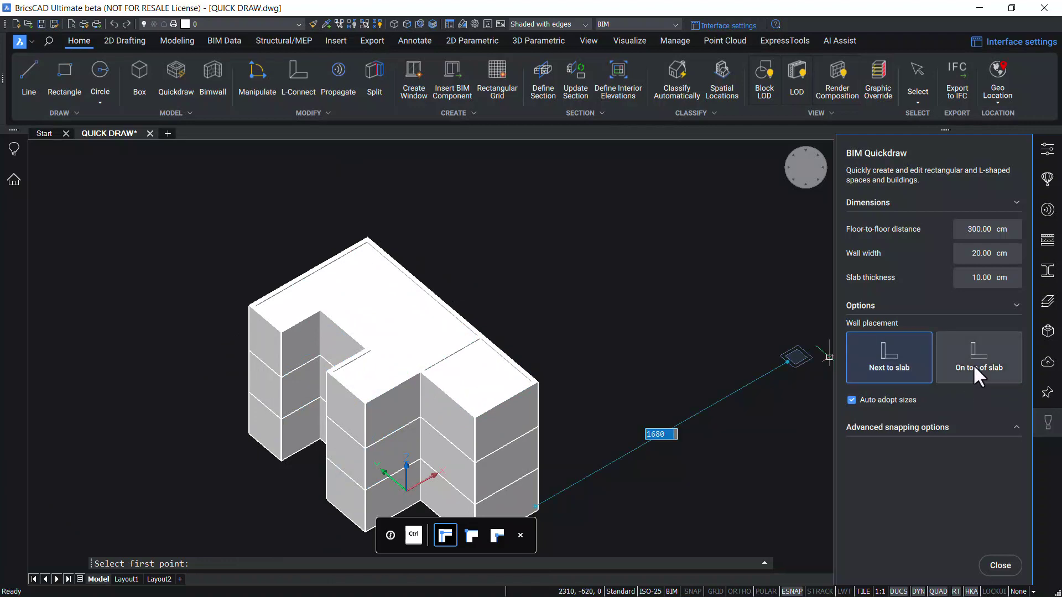
scroll(321, 305, up, 3)
click(320, 305)
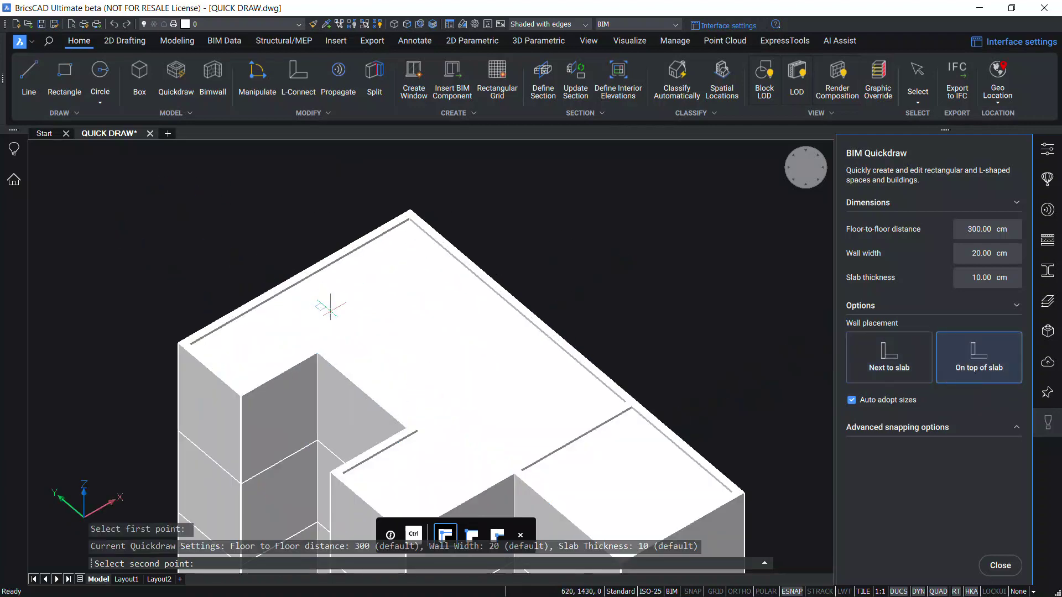
click(493, 325)
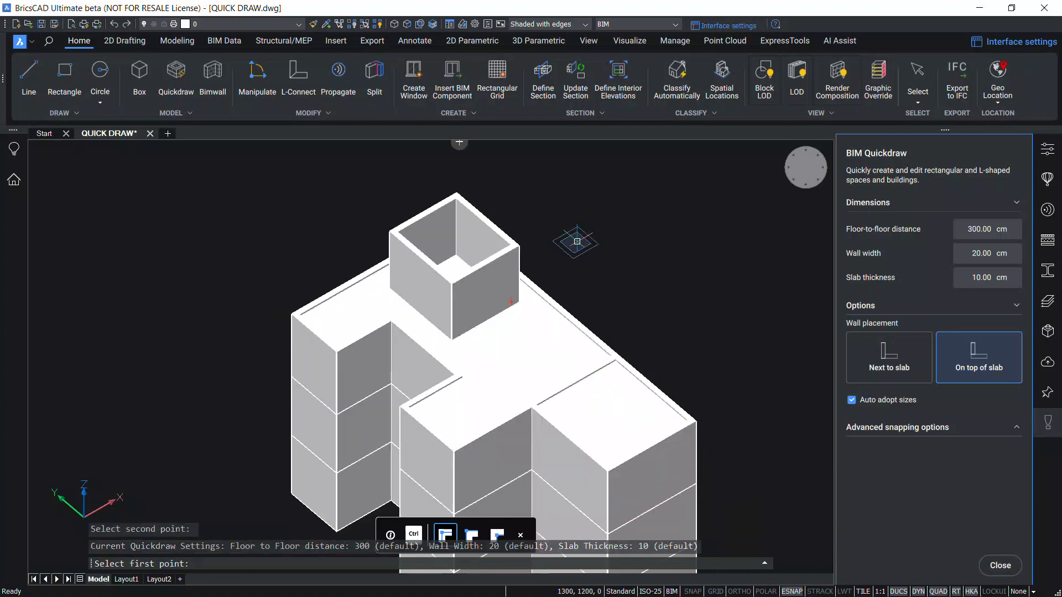
Finish the small rooftop room with a flat roof.
middle_drag(576, 243, 344, 257)
mouse_move(340, 258)
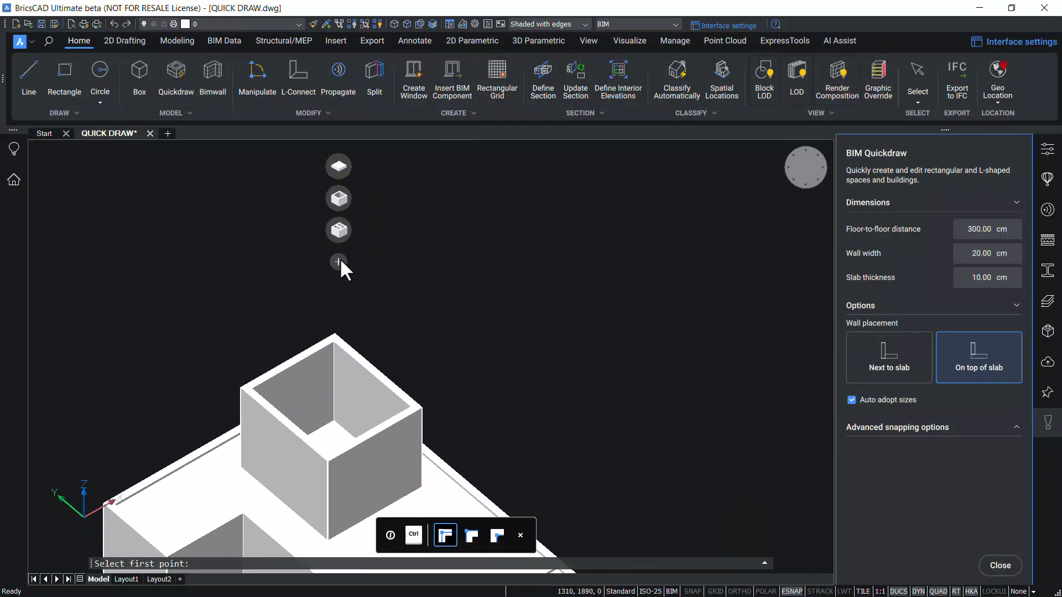
click(339, 166)
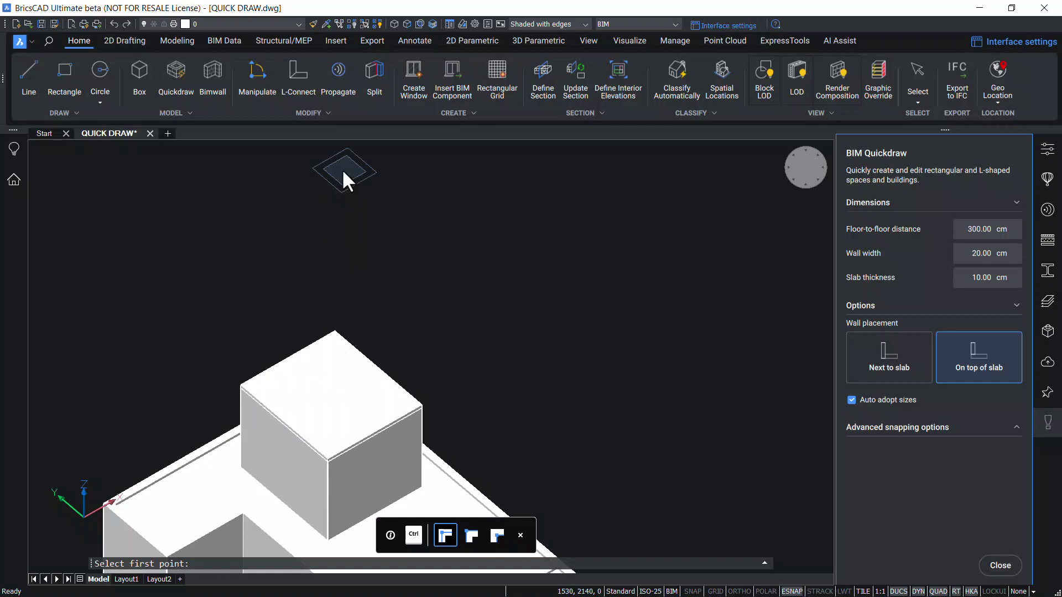
scroll(522, 232, down, 2)
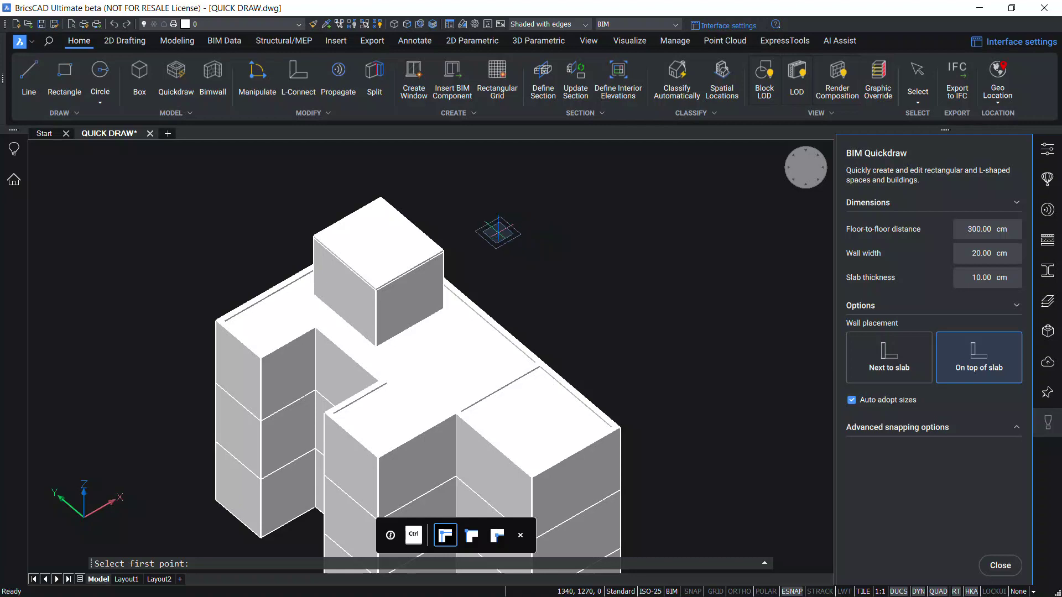
Display the drawing's structure tree.
right_click(15, 212)
mouse_move(50, 219)
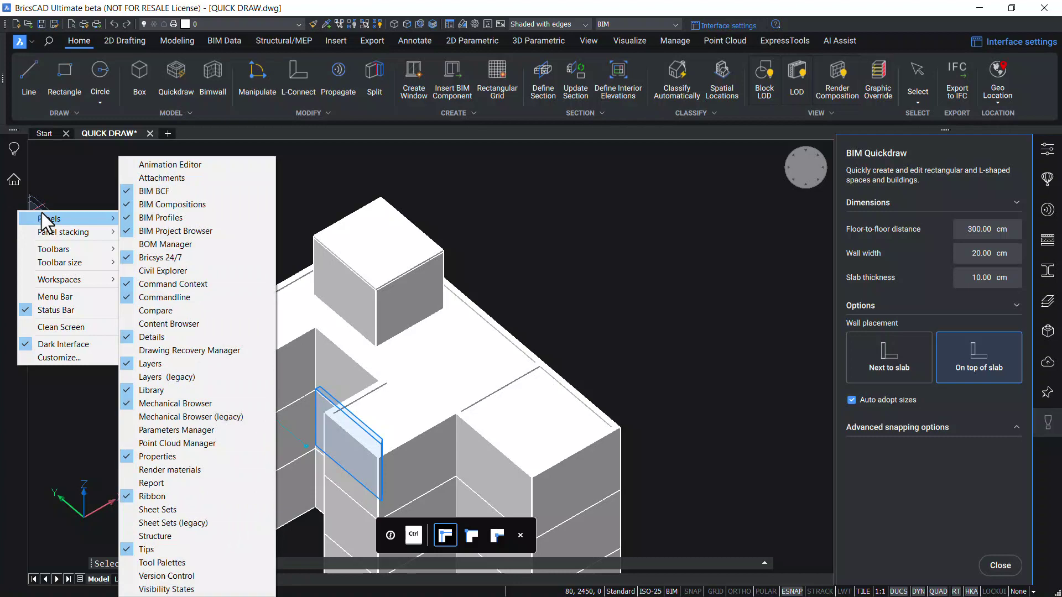
click(190, 536)
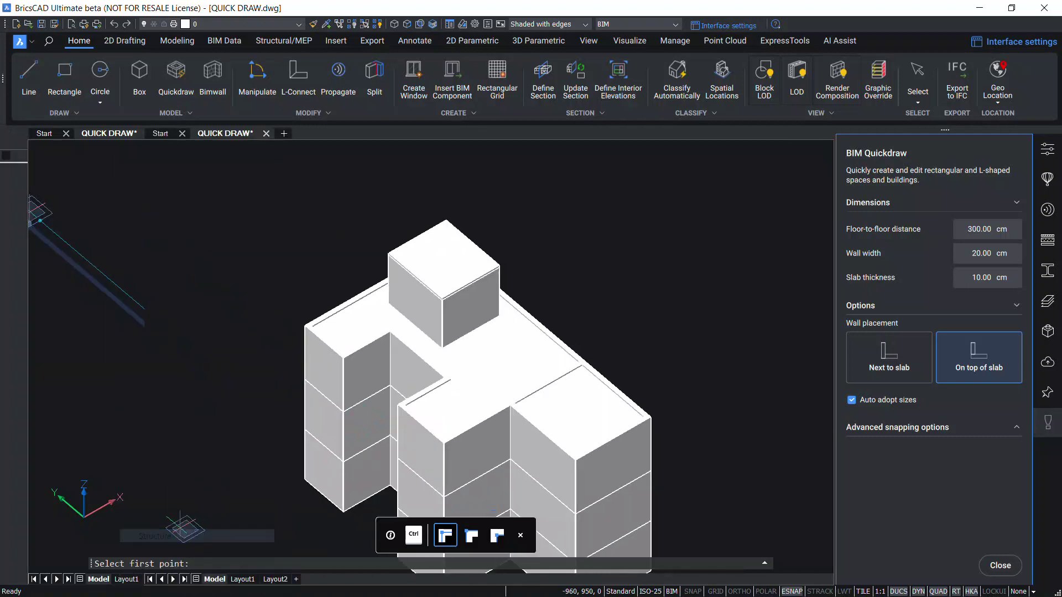
Expand the structure tree through Building Elements and the building's floors down to the roof under Floor 6.
click(17, 183)
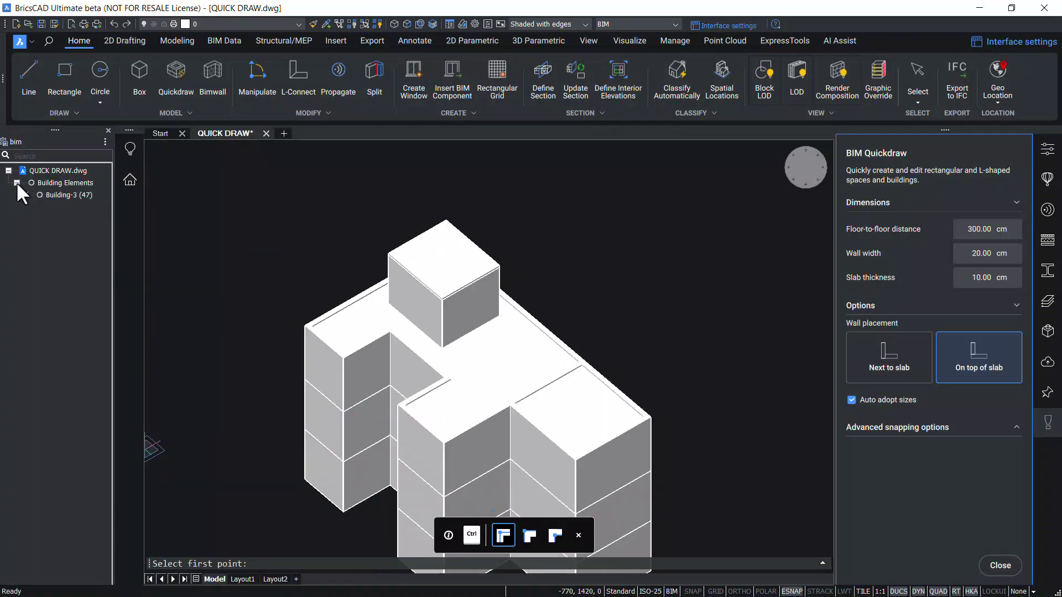
click(25, 195)
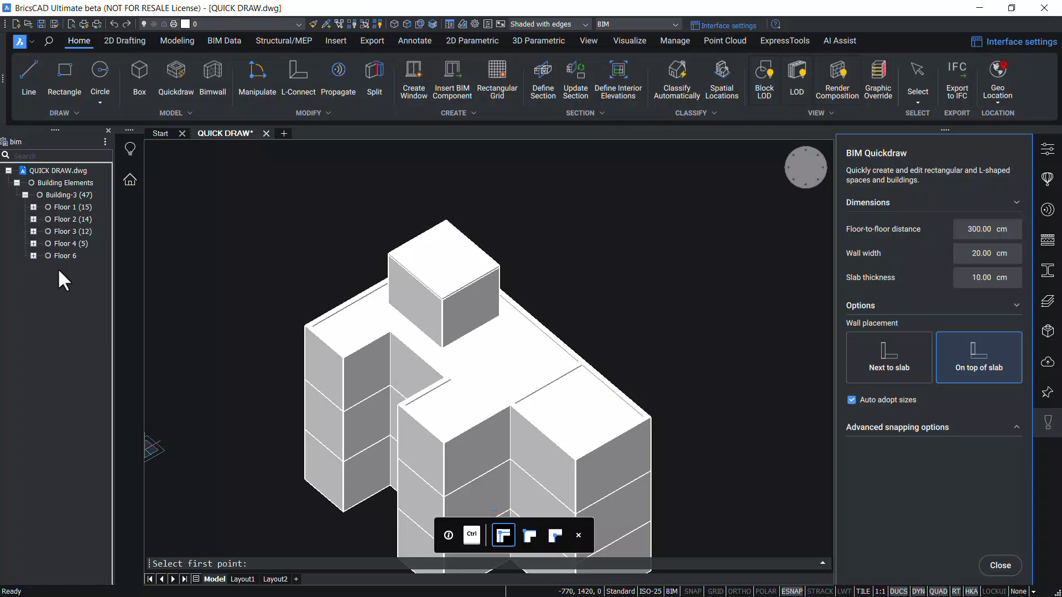
click(34, 256)
Hide the Floor 6 roof from the structure tree and show it again.
right_click(63, 268)
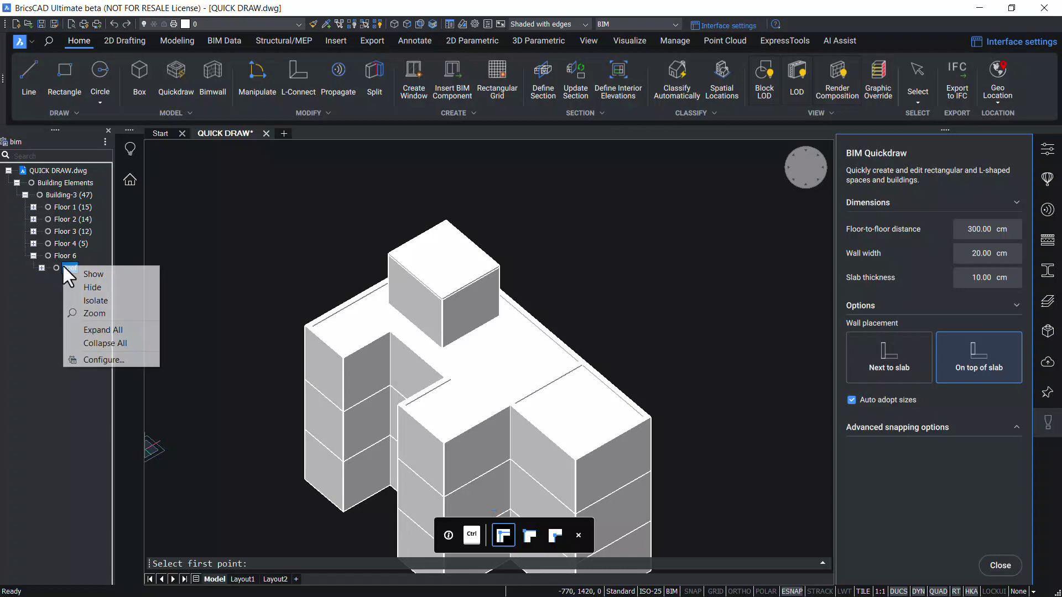
click(95, 287)
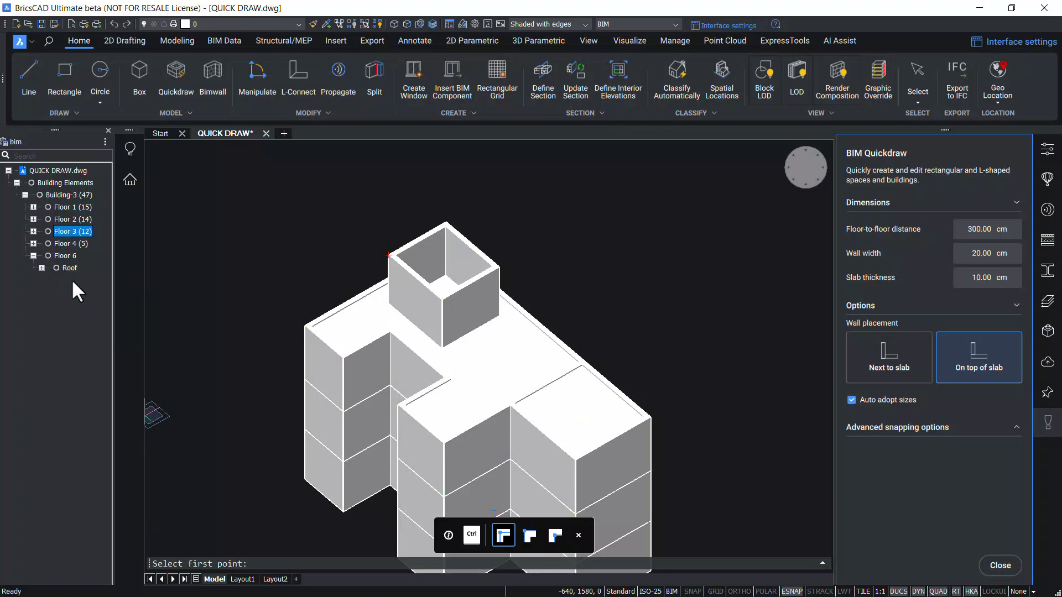
click(67, 269)
right_click(68, 269)
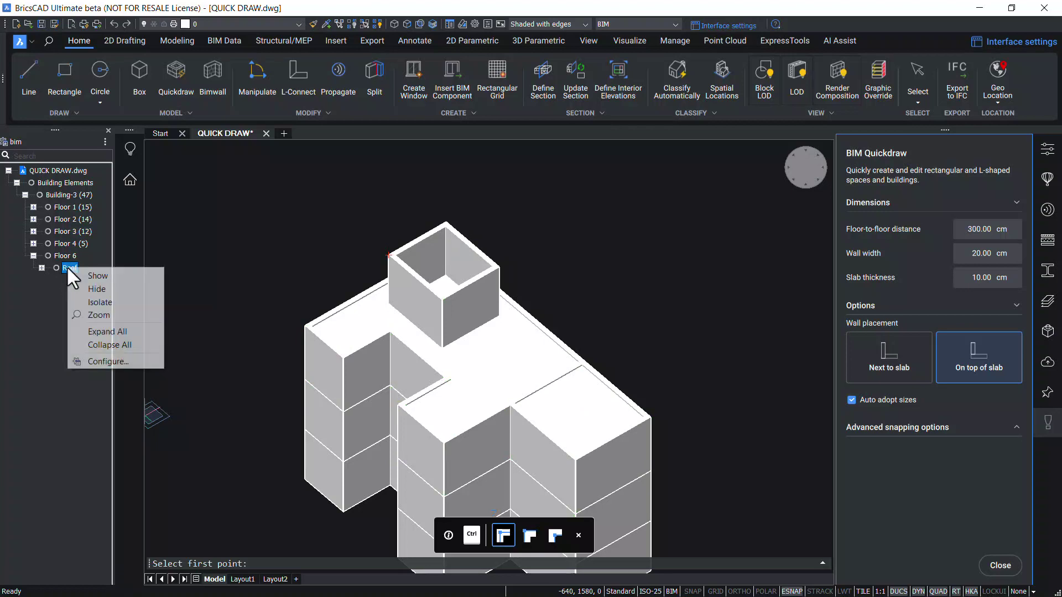
click(104, 274)
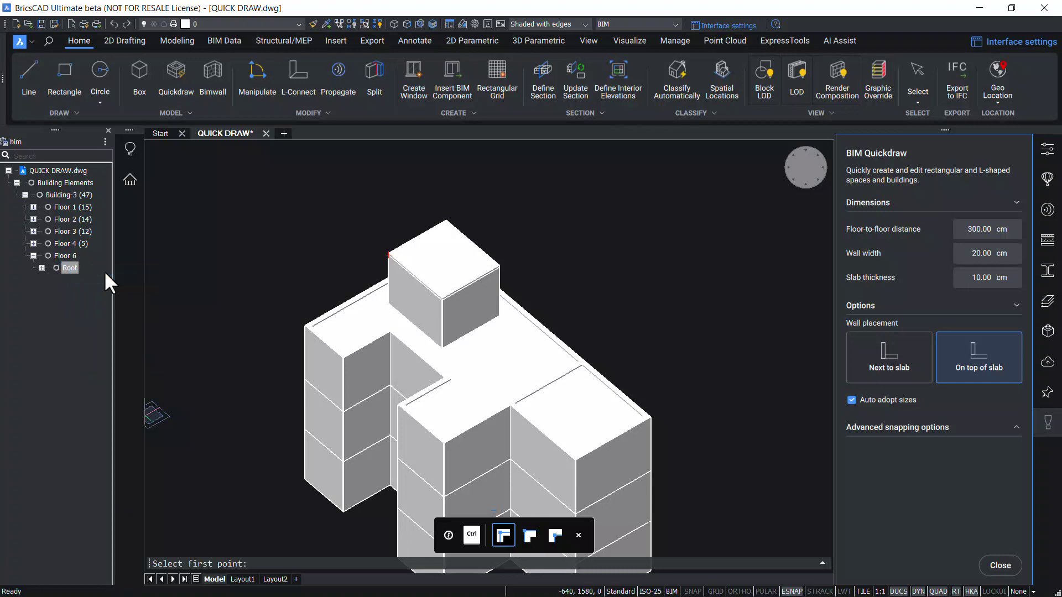
Isolate the Floor 6 roof in the model and restore the display of all Building Elements.
right_click(69, 267)
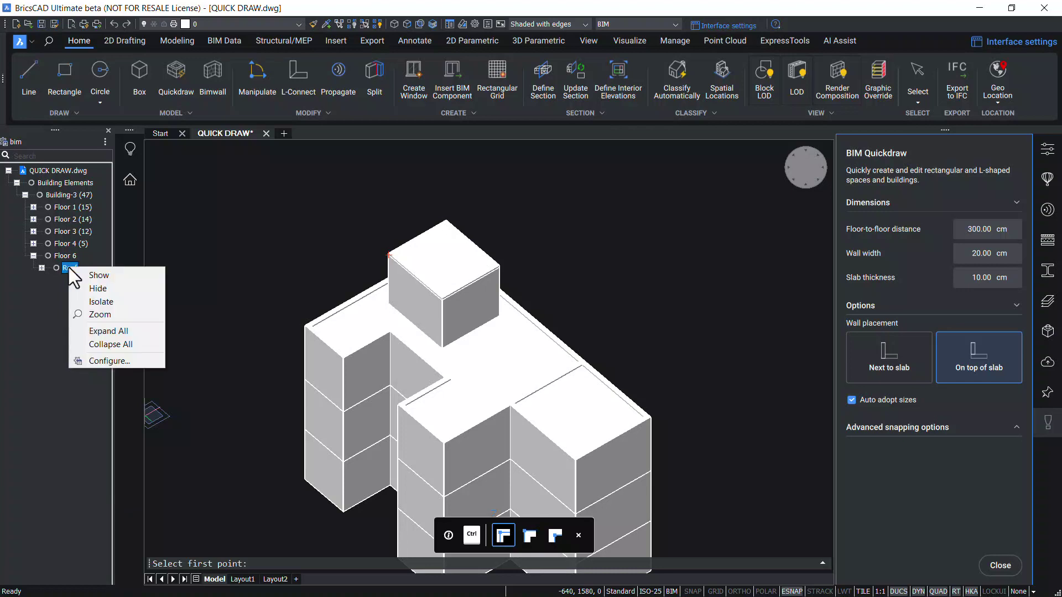
click(101, 302)
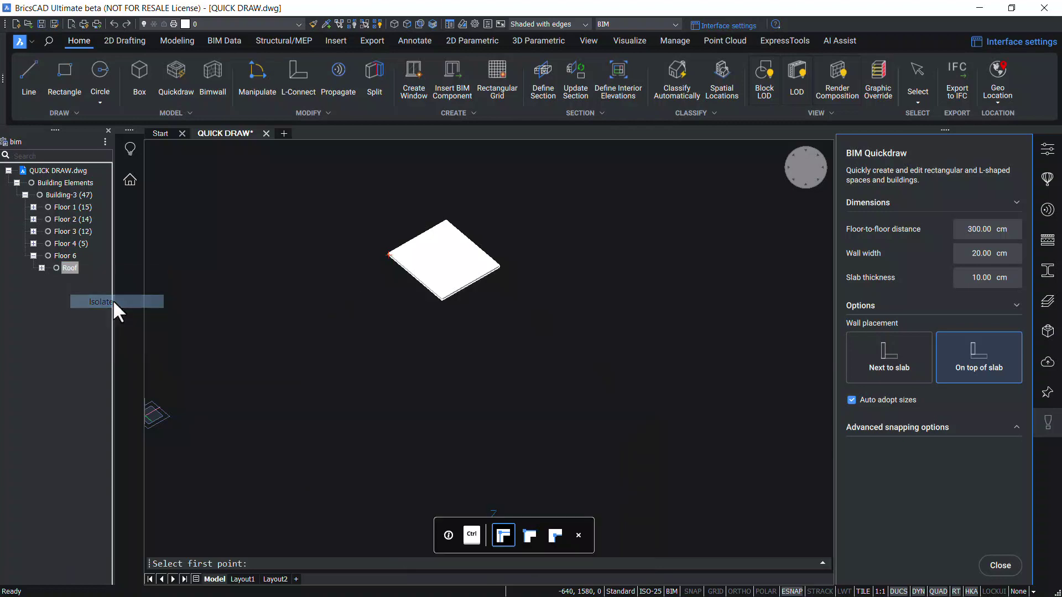
click(69, 182)
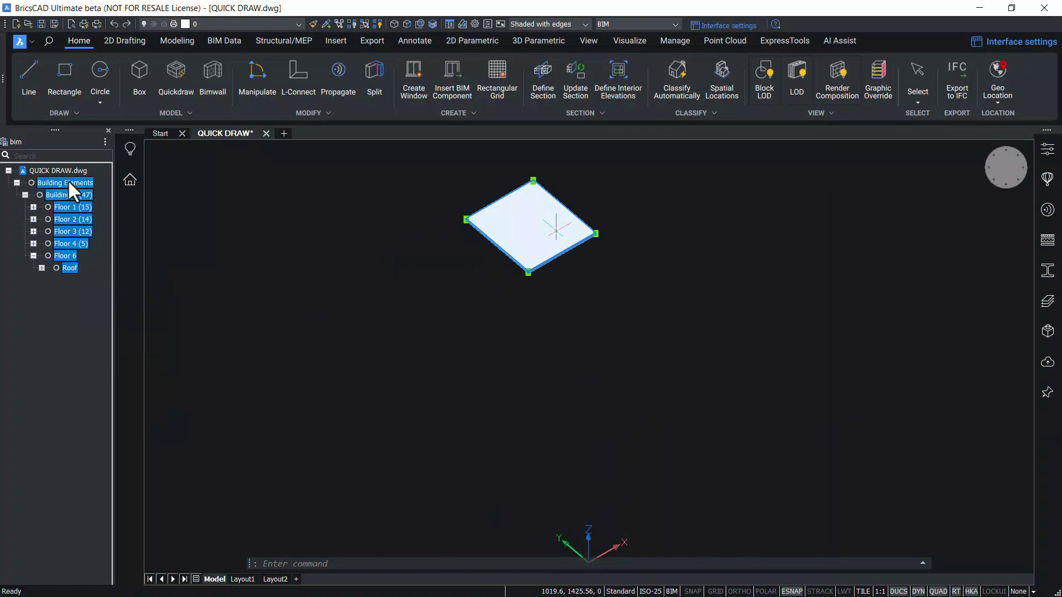
right_click(70, 188)
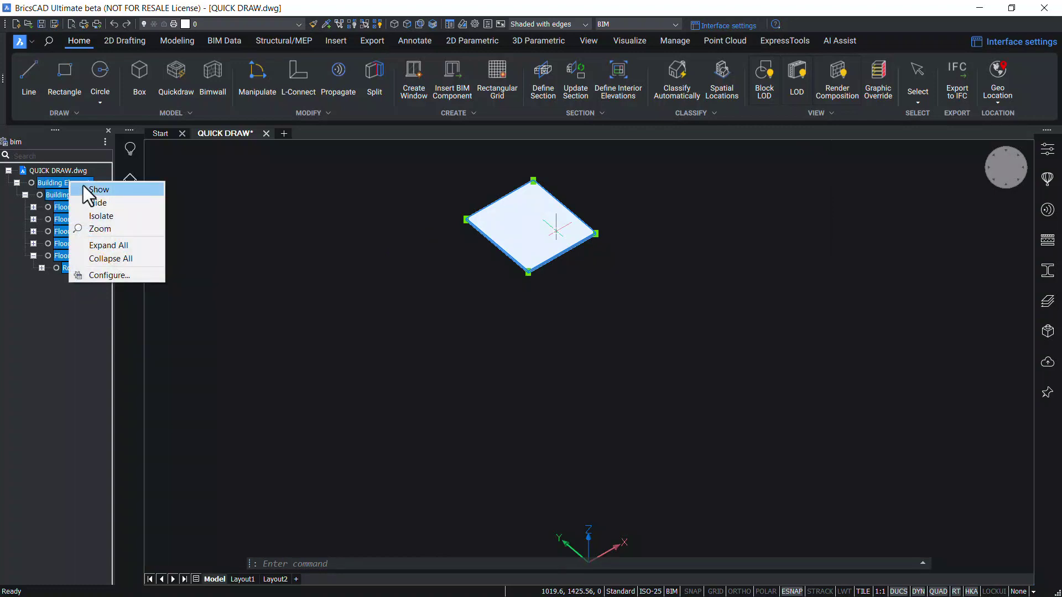
click(83, 186)
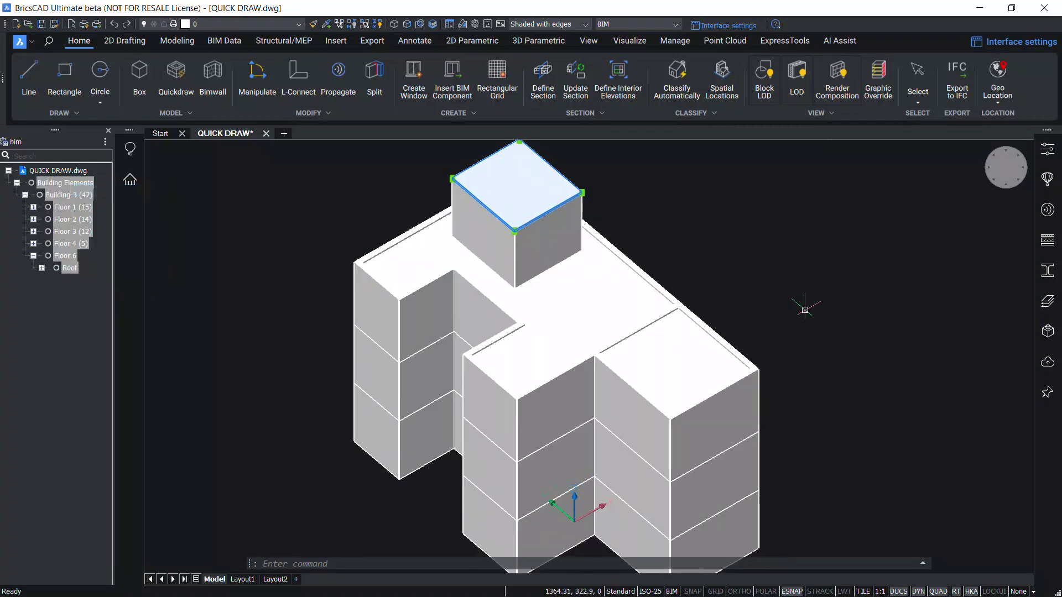